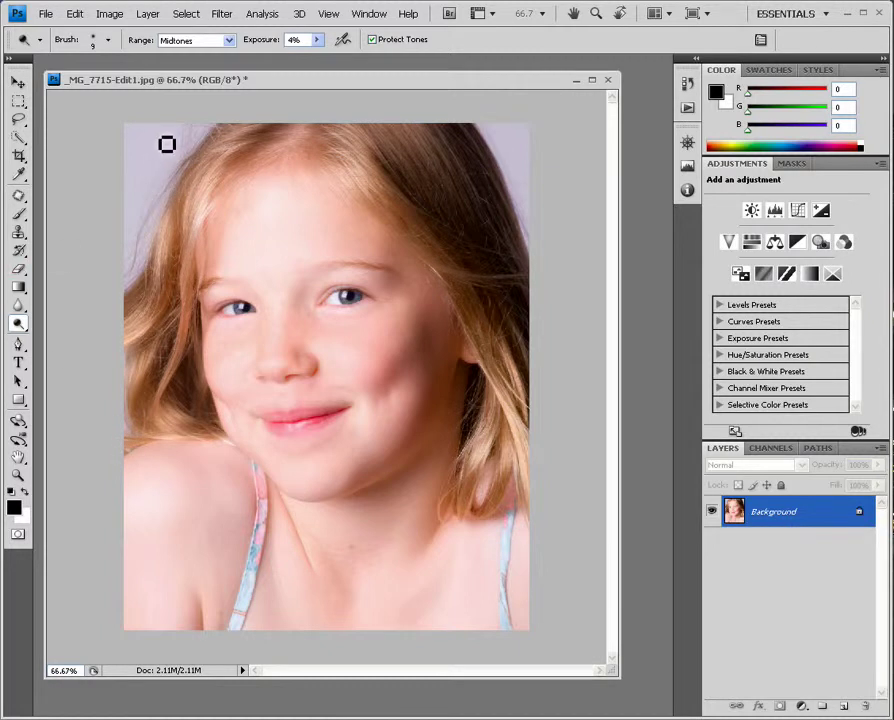
Step: Enlarge the brush, convert the locked Background into Layer 0, and select the Eraser tool
{"action": "key", "text": "bracketright"}
{"action": "key", "text": "bracketright"}
{"action": "key", "text": "bracketright"}
{"action": "key", "text": "bracketright"}
{"action": "key", "text": "bracketright"}
{"action": "key", "text": "bracketright"}
{"action": "key", "text": "bracketright"}
{"action": "key", "text": "bracketright"}
{"action": "double_click", "coordinate": [790, 513]}
{"action": "left_click", "coordinate": [632, 243]}
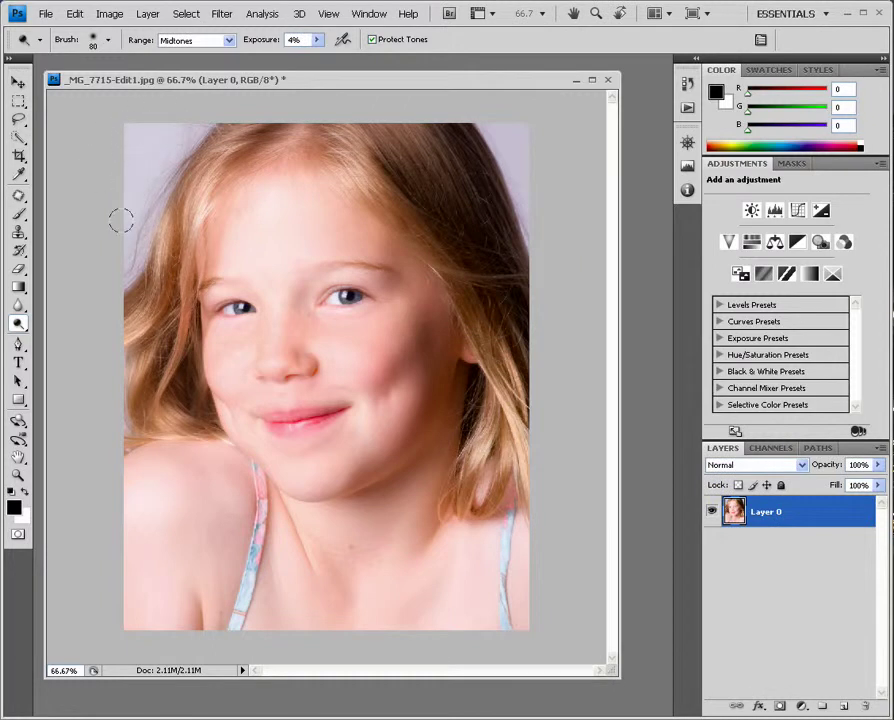
{"action": "left_click", "coordinate": [18, 269]}
{"action": "left_click", "coordinate": [127, 132]}
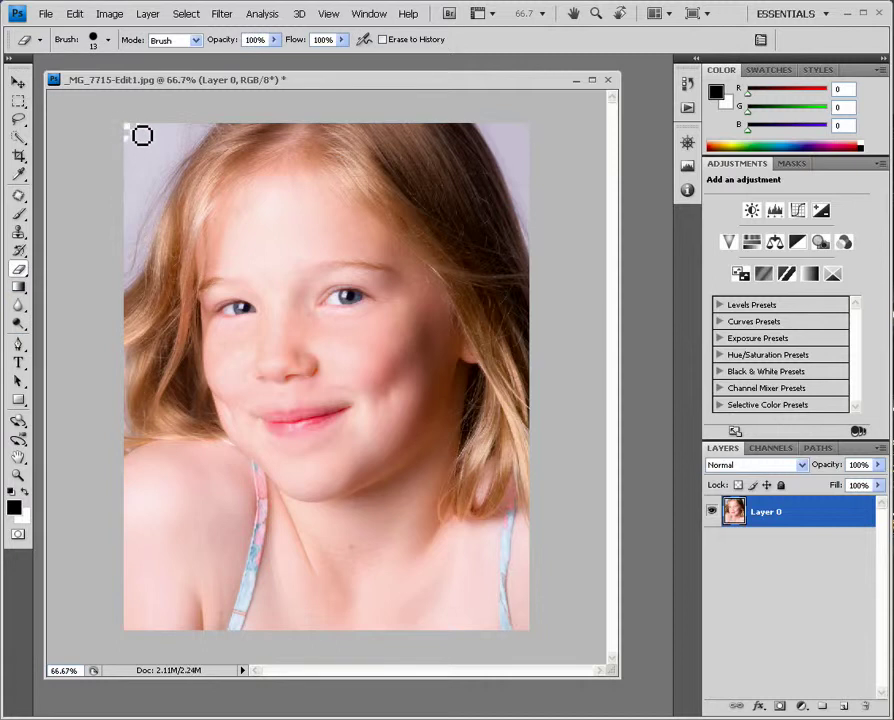
Step: Erase the top-left corner with a larger eraser, undo it, then go to Image > Adjustments
{"action": "key", "text": "bracketright"}
{"action": "key", "text": "bracketright"}
{"action": "key", "text": "bracketright"}
{"action": "key", "text": "bracketright"}
{"action": "mouse_move", "coordinate": [146, 112]}
{"action": "left_mouse_down"}
{"action": "mouse_move", "coordinate": [206, 116]}
{"action": "mouse_move", "coordinate": [133, 213]}
{"action": "mouse_move", "coordinate": [118, 262]}
{"action": "mouse_move", "coordinate": [122, 284]}
{"action": "mouse_move", "coordinate": [205, 158]}
{"action": "left_mouse_up"}
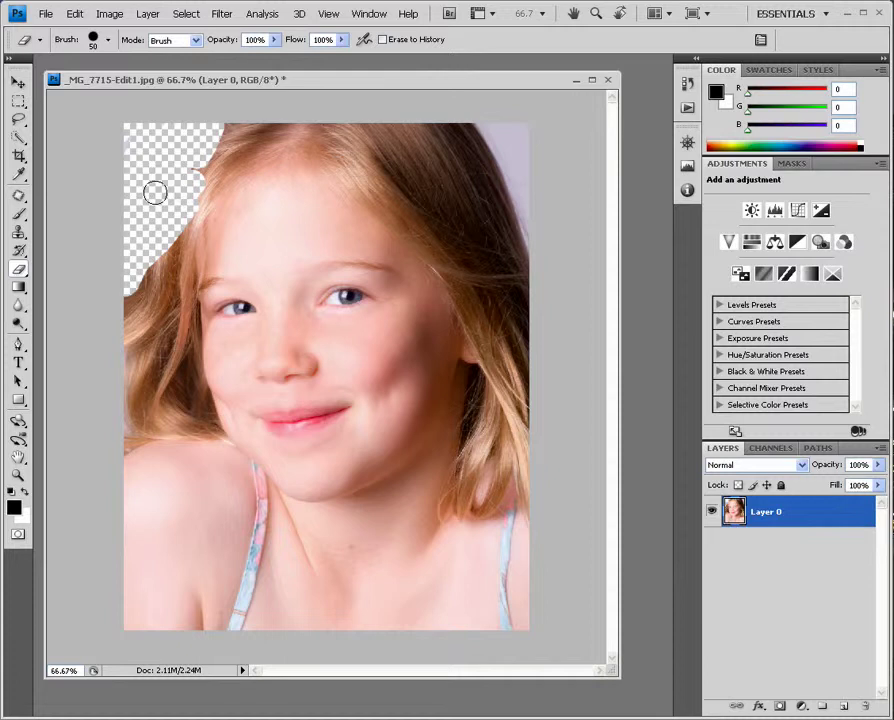
{"action": "key", "text": "ctrl+z"}
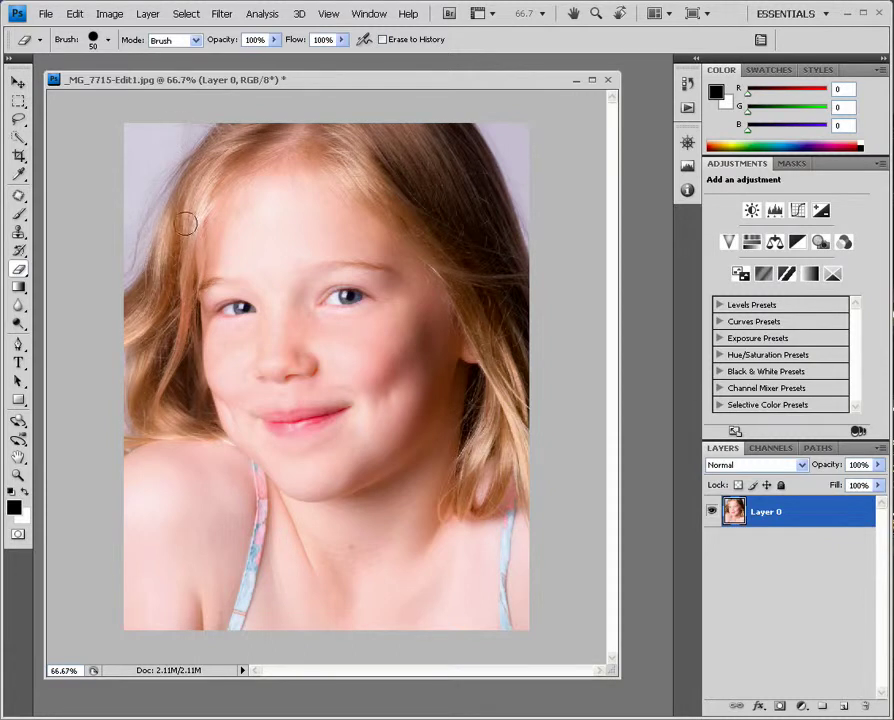
{"action": "left_click", "coordinate": [112, 14]}
{"action": "mouse_move", "coordinate": [116, 55]}
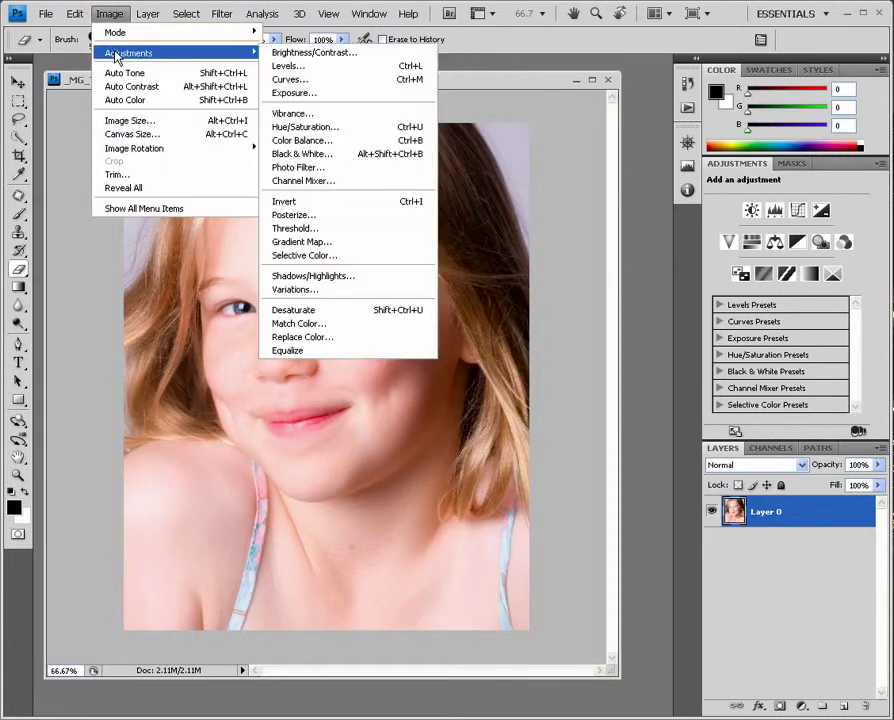
Step: Apply Curves to Layer 0, raising highlights and lowering shadows into an S-curve
{"action": "left_click", "coordinate": [310, 80]}
{"action": "left_click_drag", "start_coordinate": [661, 240], "coordinate": [666, 223]}
{"action": "left_click_drag", "start_coordinate": [578, 322], "coordinate": [578, 348]}
{"action": "left_click_drag", "start_coordinate": [660, 105], "coordinate": [728, 81]}
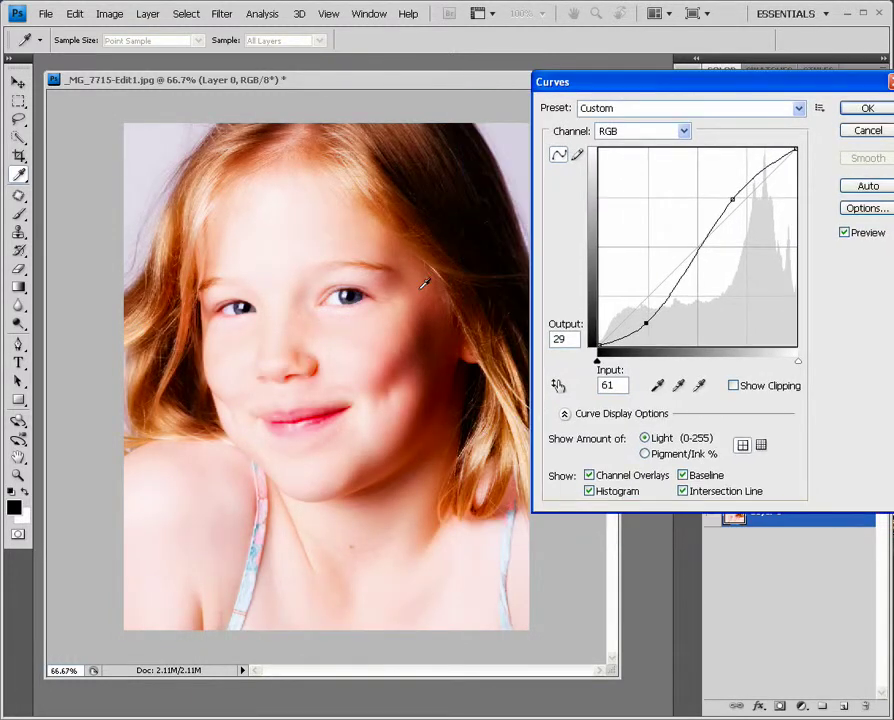
{"action": "left_click", "coordinate": [861, 110]}
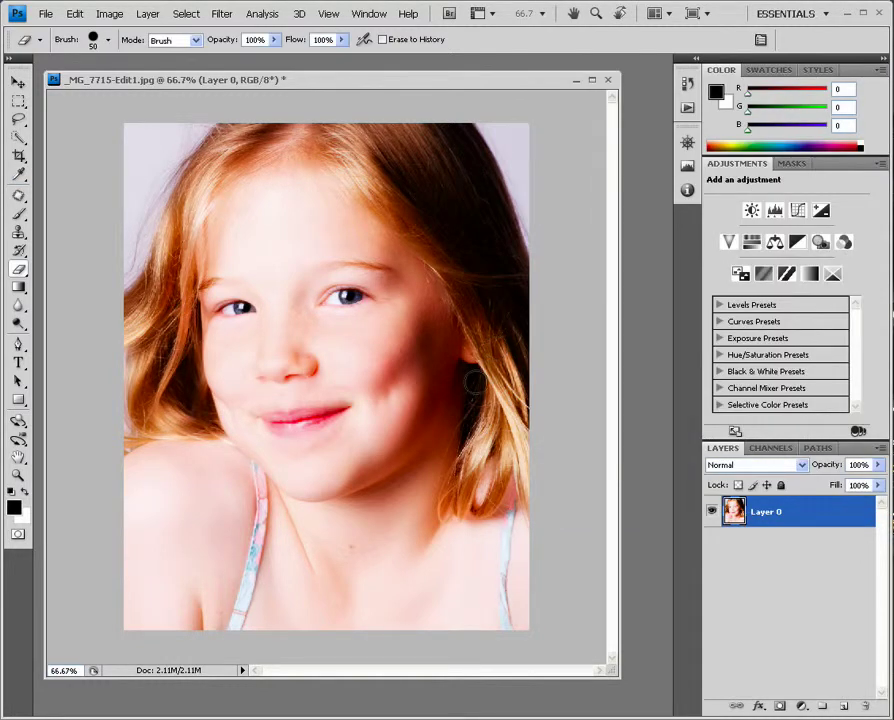
{"action": "left_click", "coordinate": [110, 14]}
{"action": "mouse_move", "coordinate": [127, 56]}
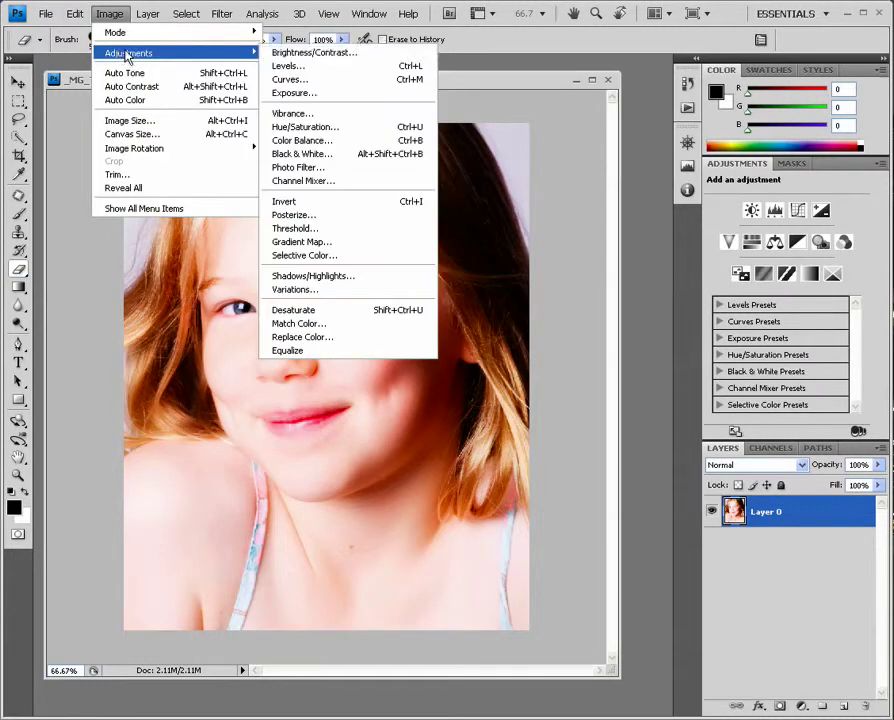
{"action": "left_click", "coordinate": [290, 80]}
{"action": "left_click_drag", "start_coordinate": [746, 199], "coordinate": [754, 213]}
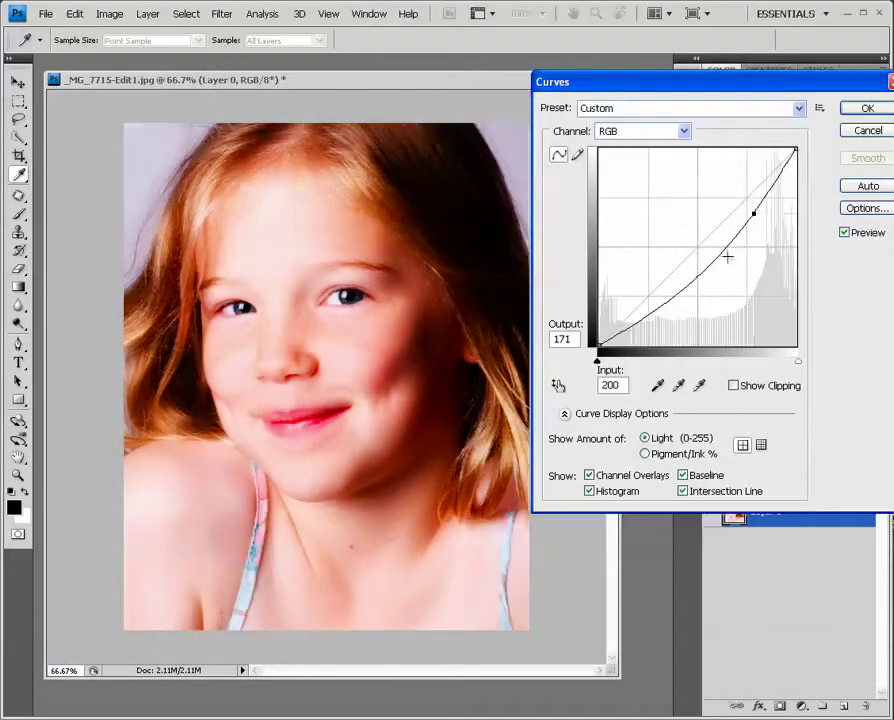
{"action": "mouse_move", "coordinate": [640, 316]}
{"action": "left_mouse_down"}
{"action": "mouse_move", "coordinate": [630, 289]}
{"action": "mouse_move", "coordinate": [634, 308]}
{"action": "left_mouse_up"}
{"action": "left_click_drag", "start_coordinate": [752, 213], "coordinate": [745, 193]}
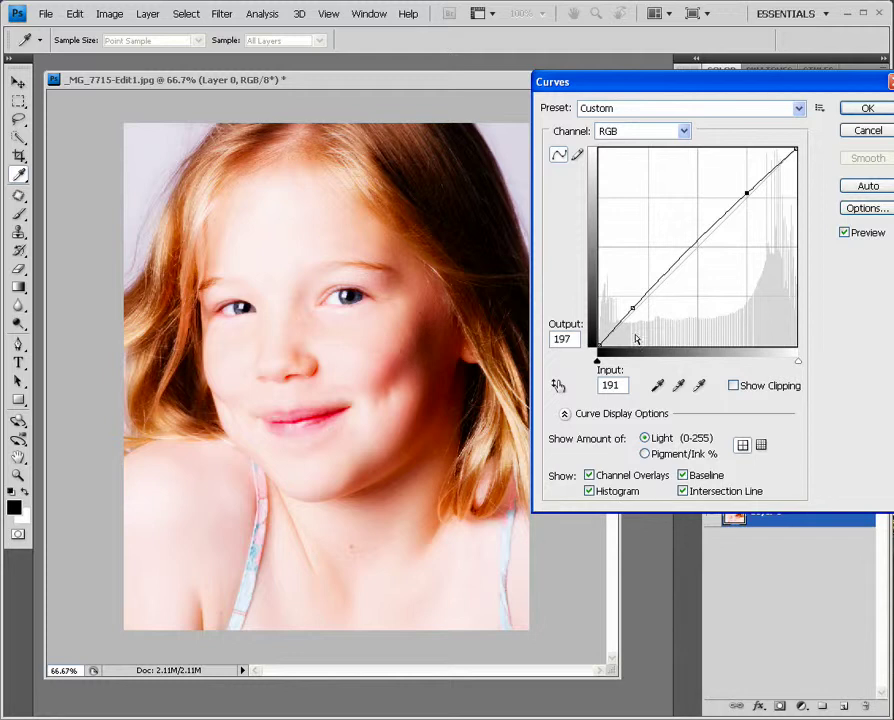
{"action": "left_click", "coordinate": [862, 133]}
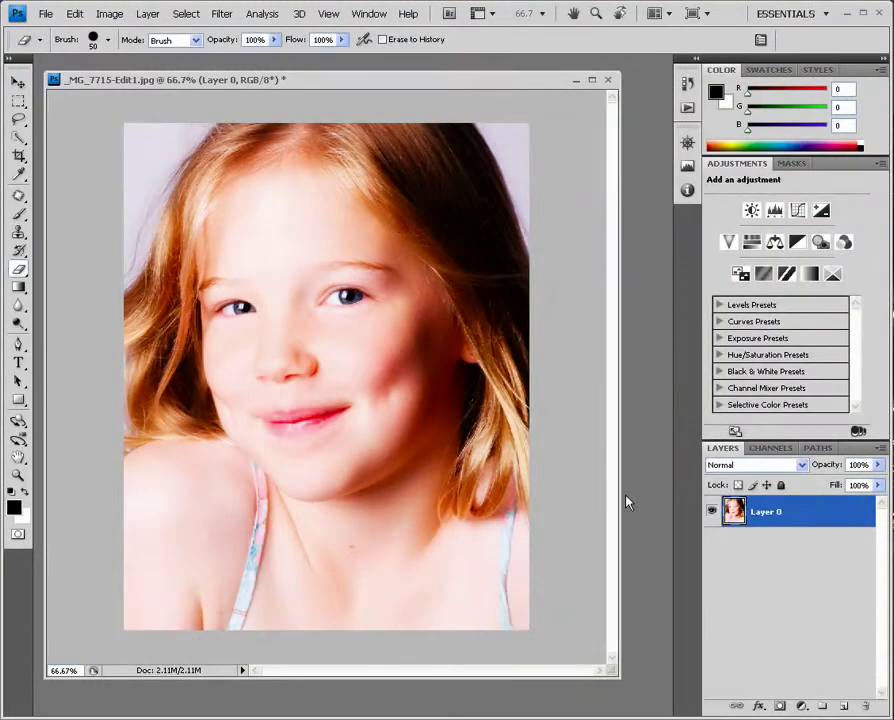
{"action": "left_click", "coordinate": [74, 14]}
Step: Step backward to remove the Curves adjustment from Layer 0
{"action": "left_click", "coordinate": [73, 60]}
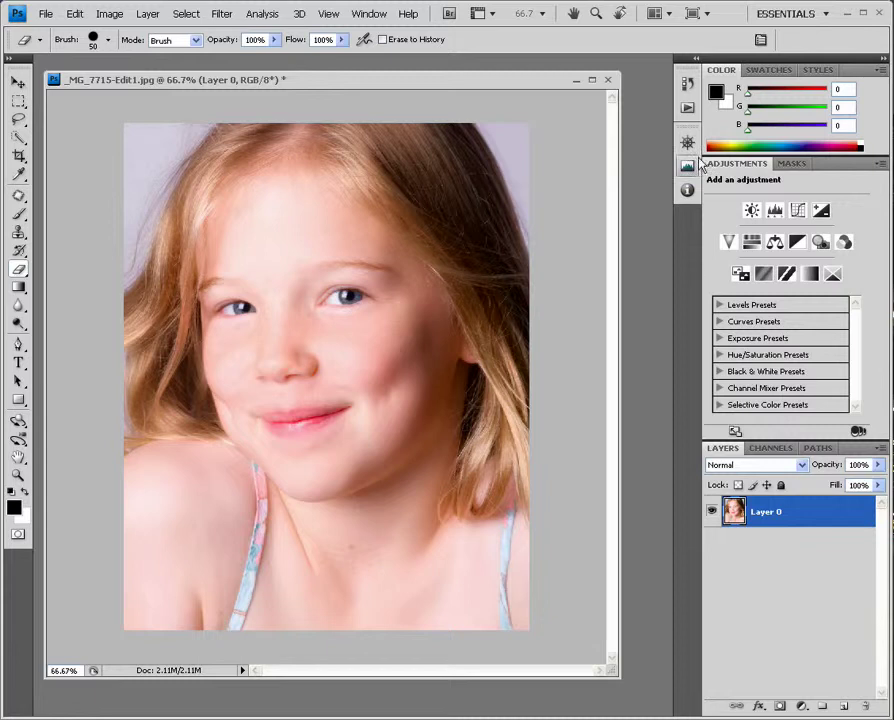
Step: Add a Curves adjustment layer with an S-curve, toggling its visibility to compare before and after
{"action": "left_click", "coordinate": [797, 210]}
{"action": "left_click_drag", "start_coordinate": [828, 278], "coordinate": [828, 252]}
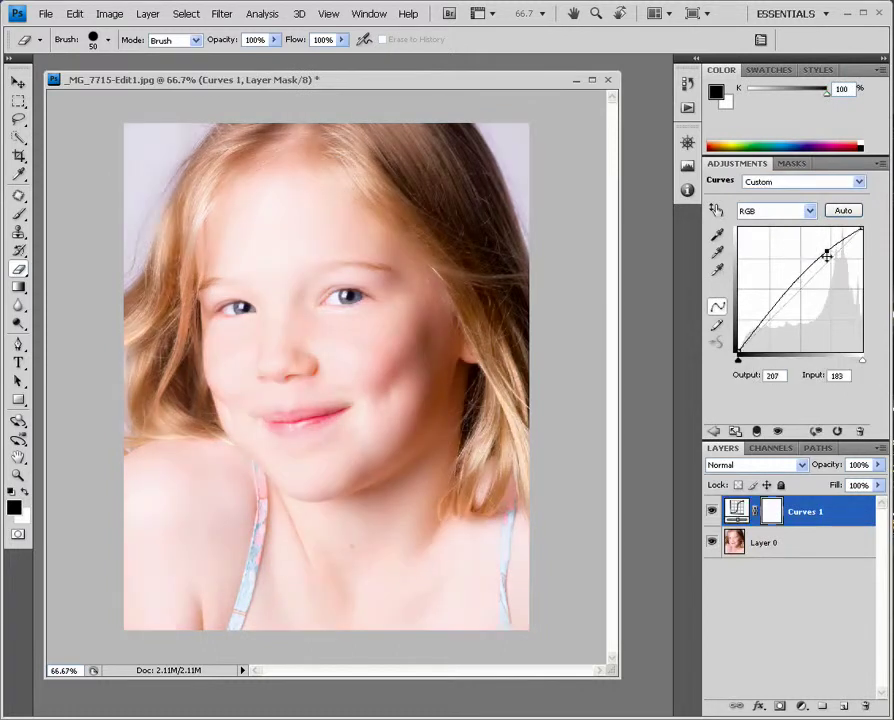
{"action": "left_click_drag", "start_coordinate": [760, 325], "coordinate": [761, 344]}
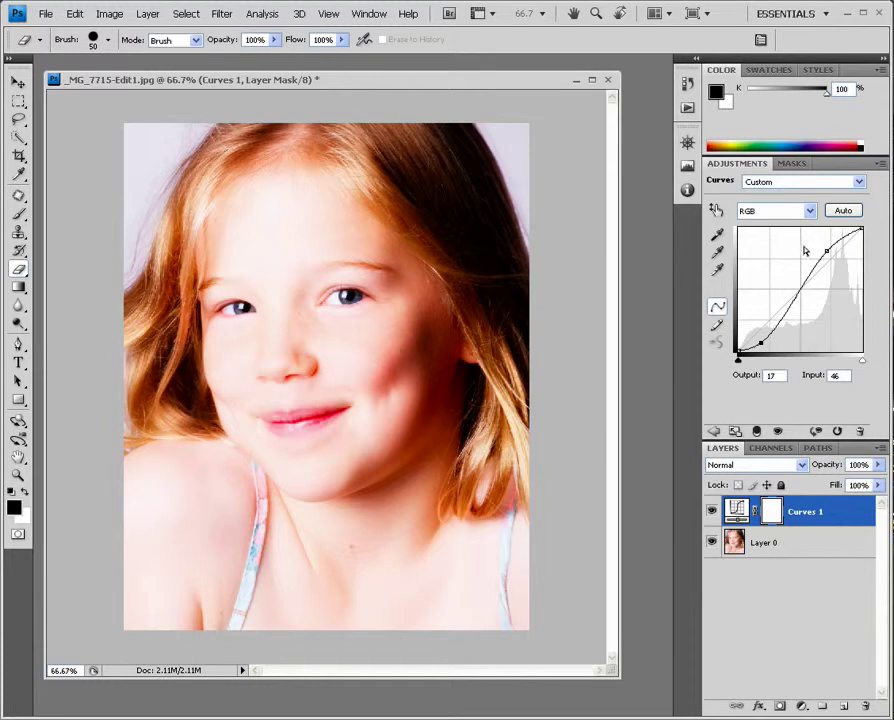
{"action": "left_click", "coordinate": [714, 431]}
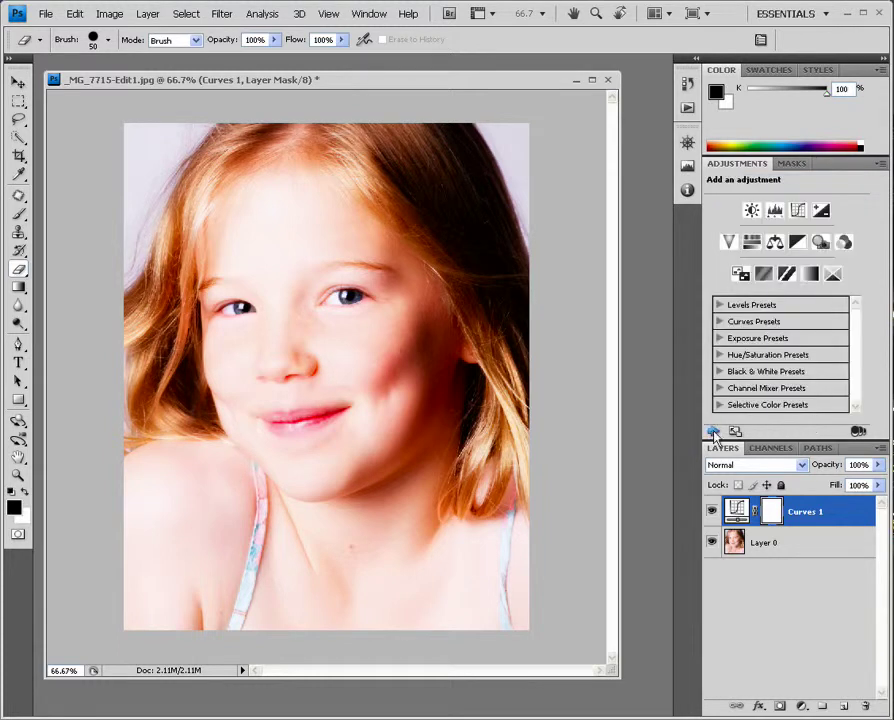
{"action": "left_click", "coordinate": [711, 512]}
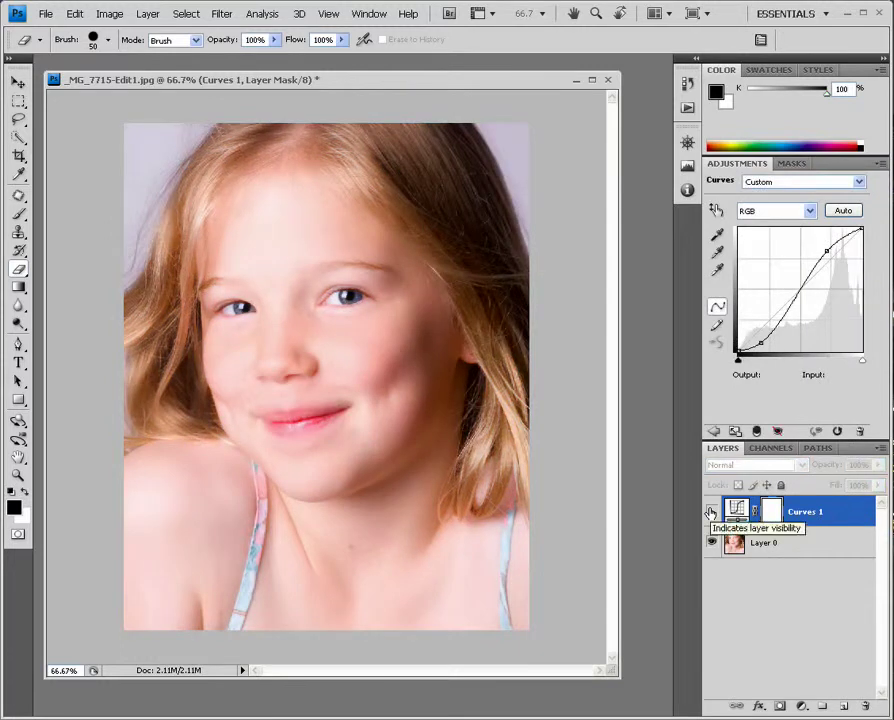
{"action": "left_click", "coordinate": [711, 512]}
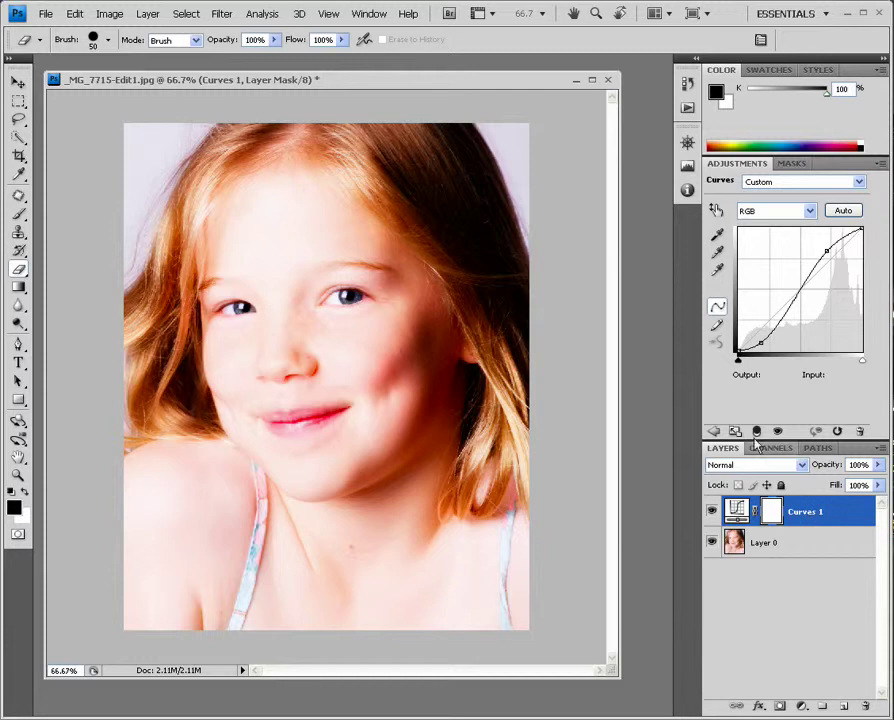
{"action": "left_click", "coordinate": [716, 433]}
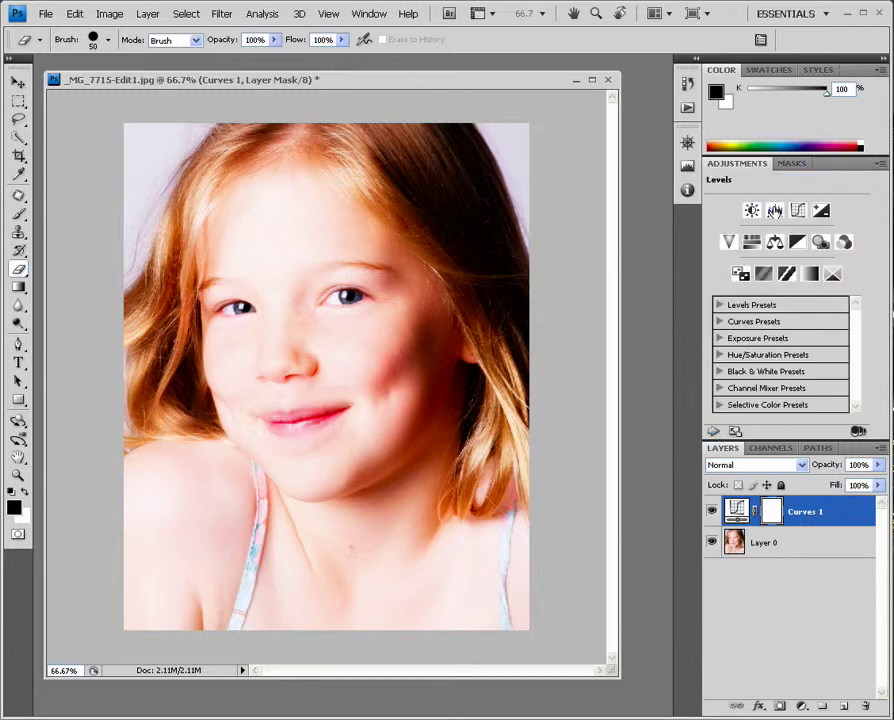
Step: Add a Levels adjustment layer and toggle Curves 1 off and on to compare
{"action": "left_click", "coordinate": [775, 210]}
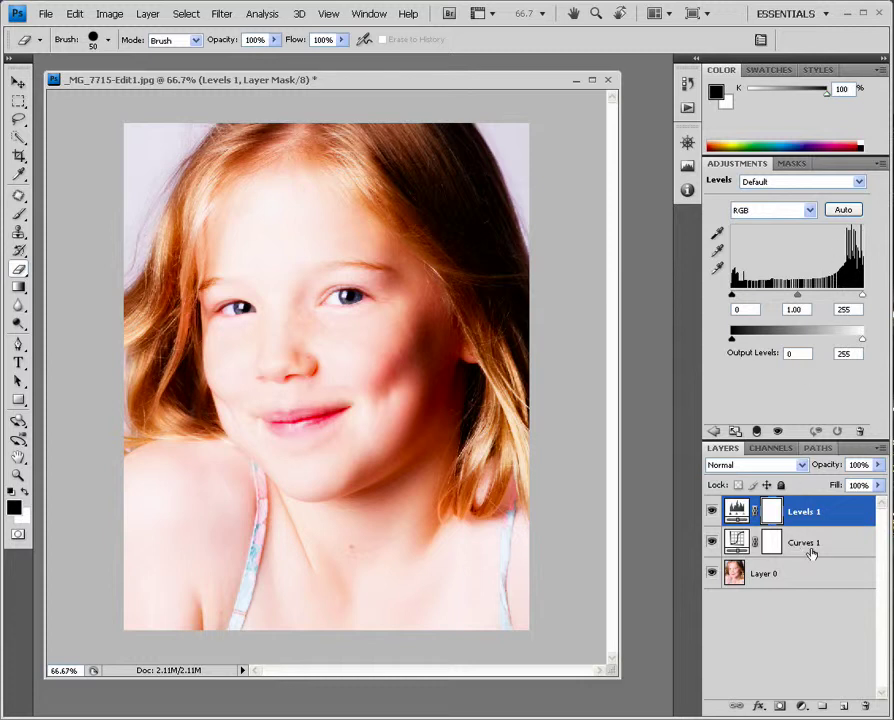
{"action": "left_click", "coordinate": [712, 542]}
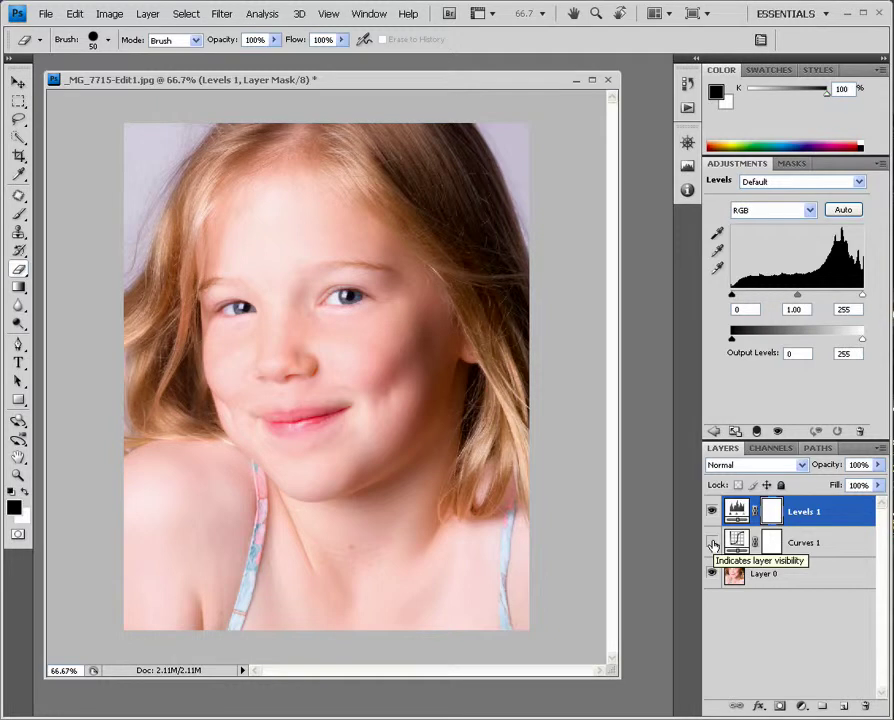
{"action": "left_click", "coordinate": [712, 542]}
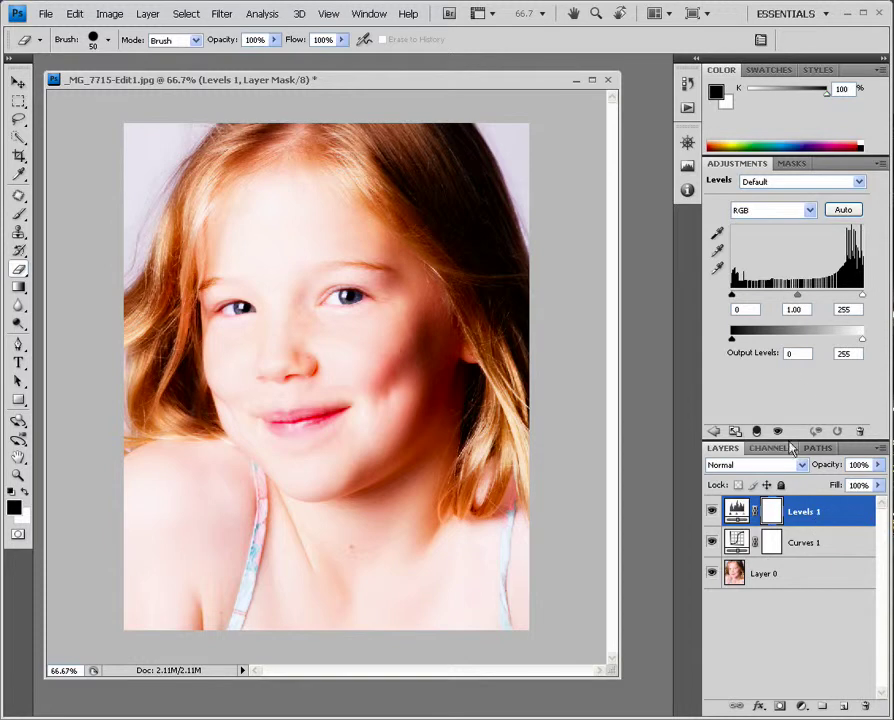
Step: Hide both Levels 1 and Curves 1 by dragging across their eye icons
{"action": "left_click", "coordinate": [715, 431]}
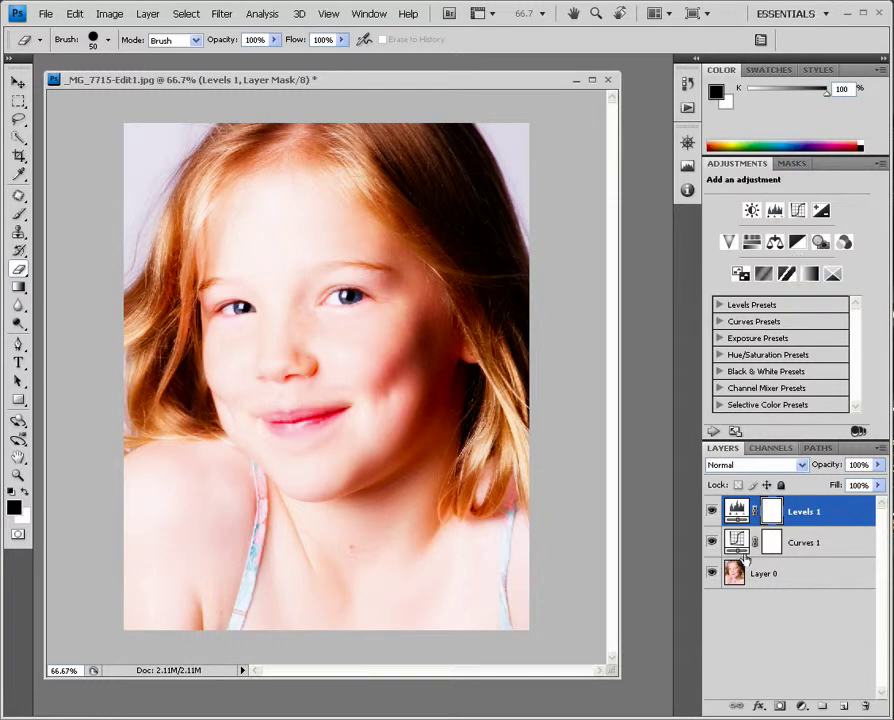
{"action": "left_click_drag", "start_coordinate": [710, 543], "coordinate": [711, 512]}
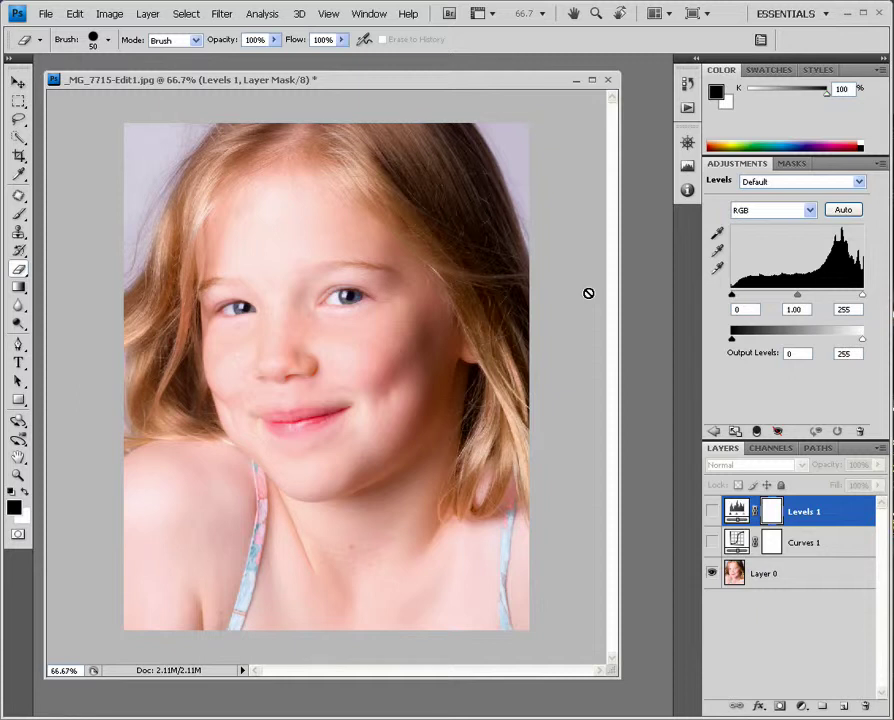
{"action": "left_click", "coordinate": [713, 430]}
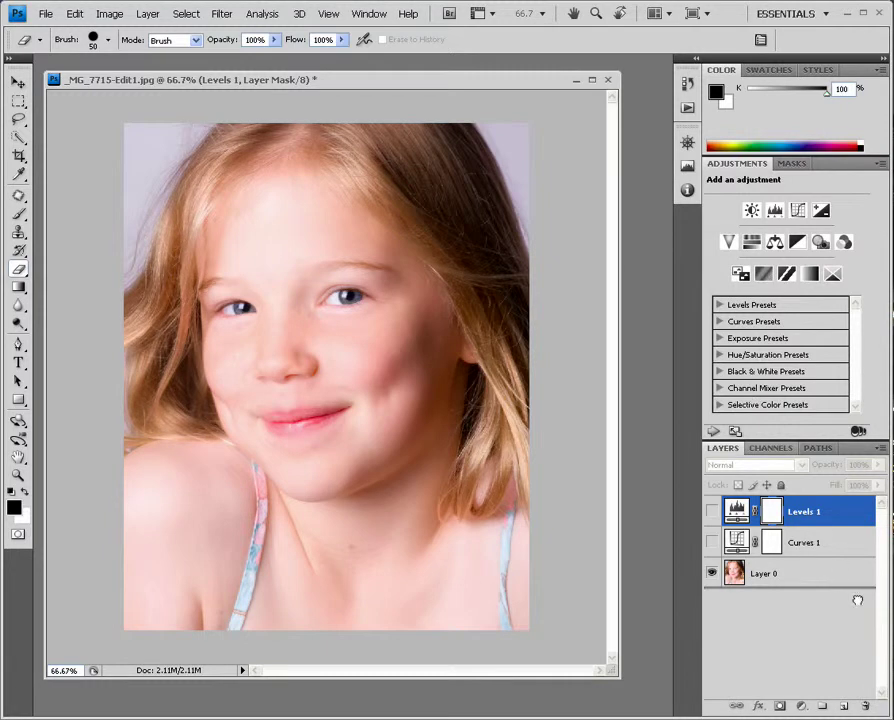
Step: Delete the Curves 1 and Levels 1 adjustment layers, keeping only Layer 0
{"action": "left_click", "coordinate": [816, 541]}
{"action": "key", "text": "Delete"}
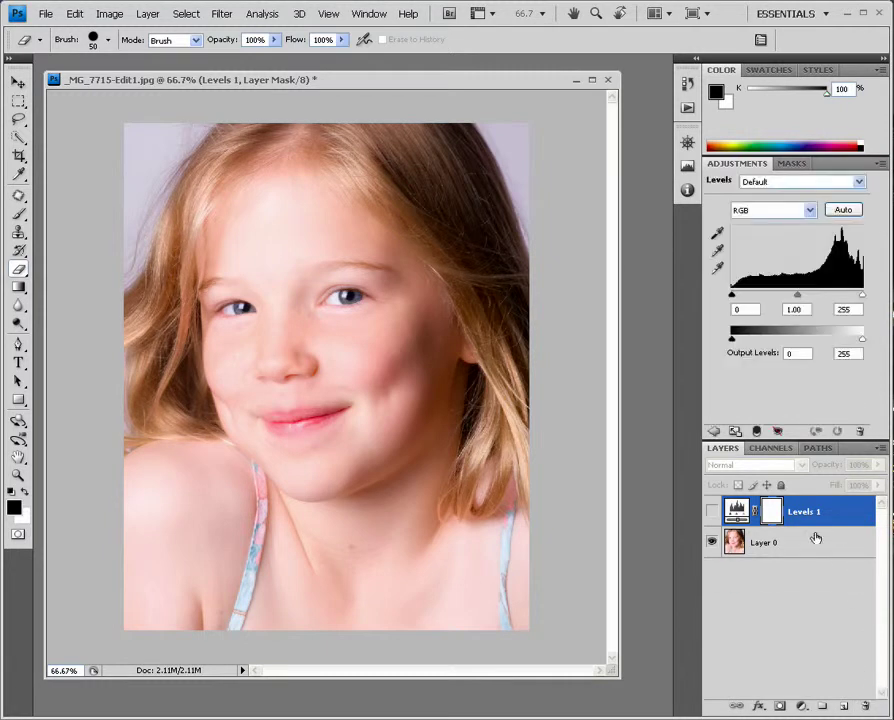
{"action": "left_click", "coordinate": [866, 705]}
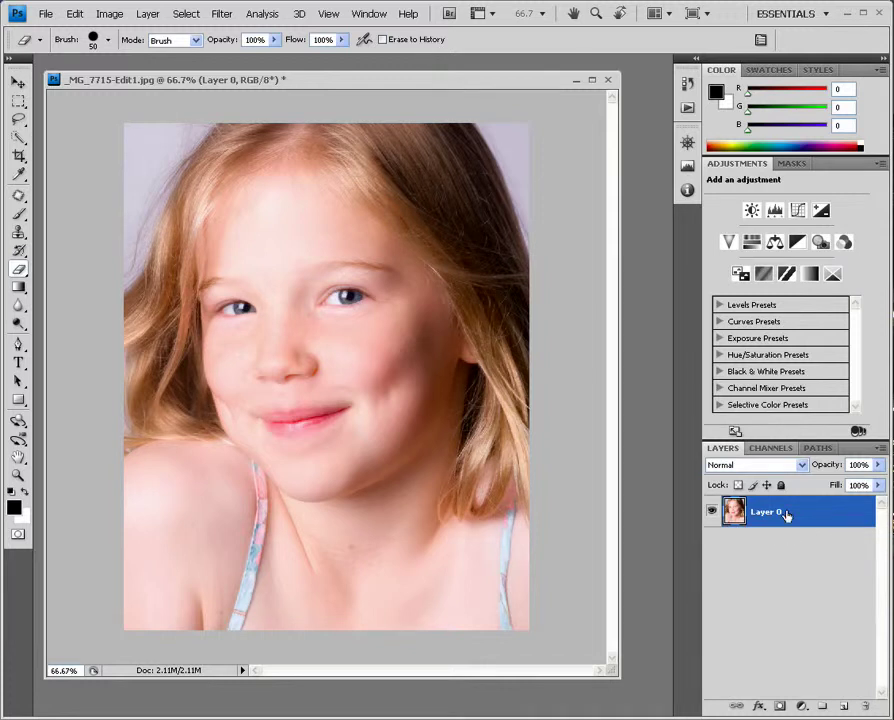
{"action": "left_click_drag", "start_coordinate": [786, 514], "coordinate": [842, 704]}
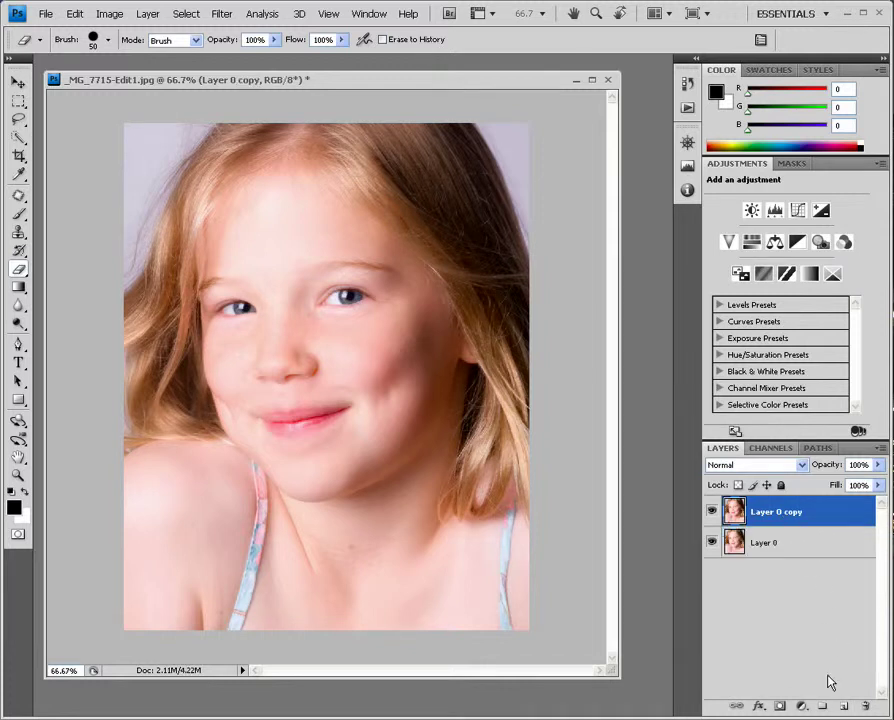
{"action": "left_click", "coordinate": [757, 465]}
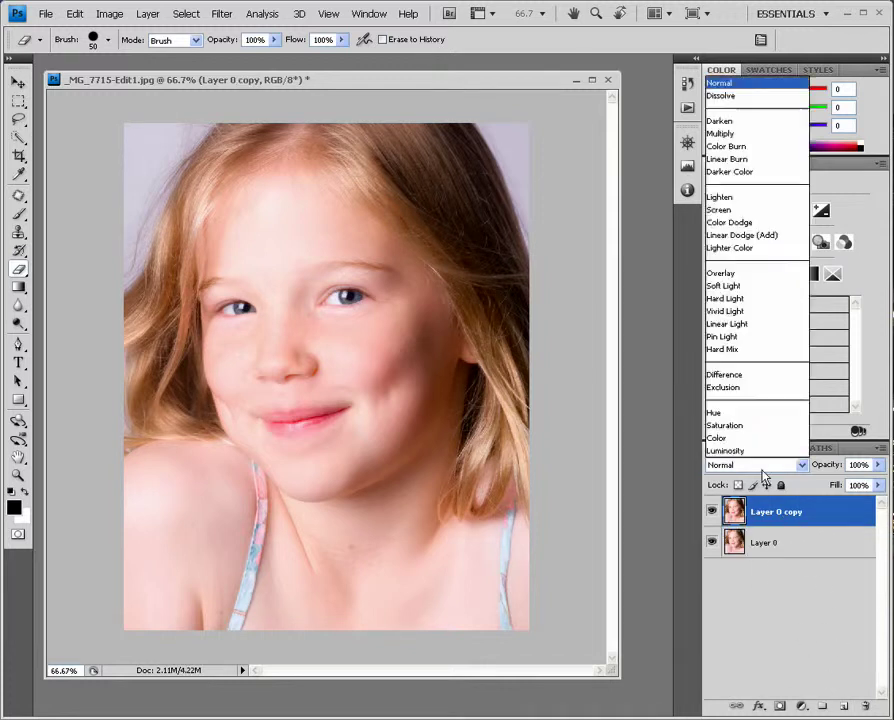
{"action": "left_click", "coordinate": [778, 138]}
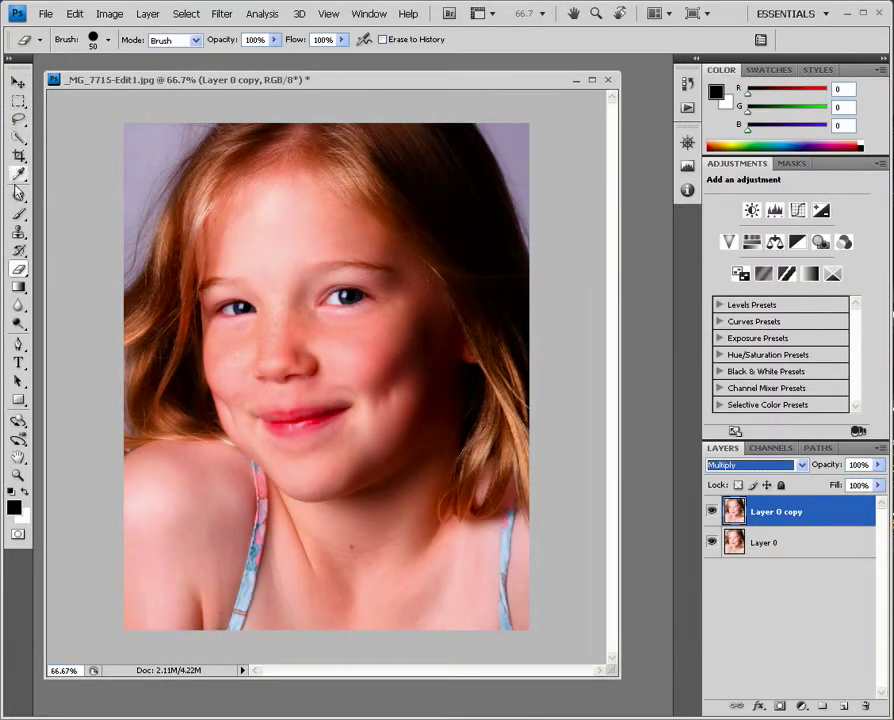
{"action": "left_click", "coordinate": [18, 215]}
{"action": "left_click_drag", "start_coordinate": [315, 375], "coordinate": [330, 405]}
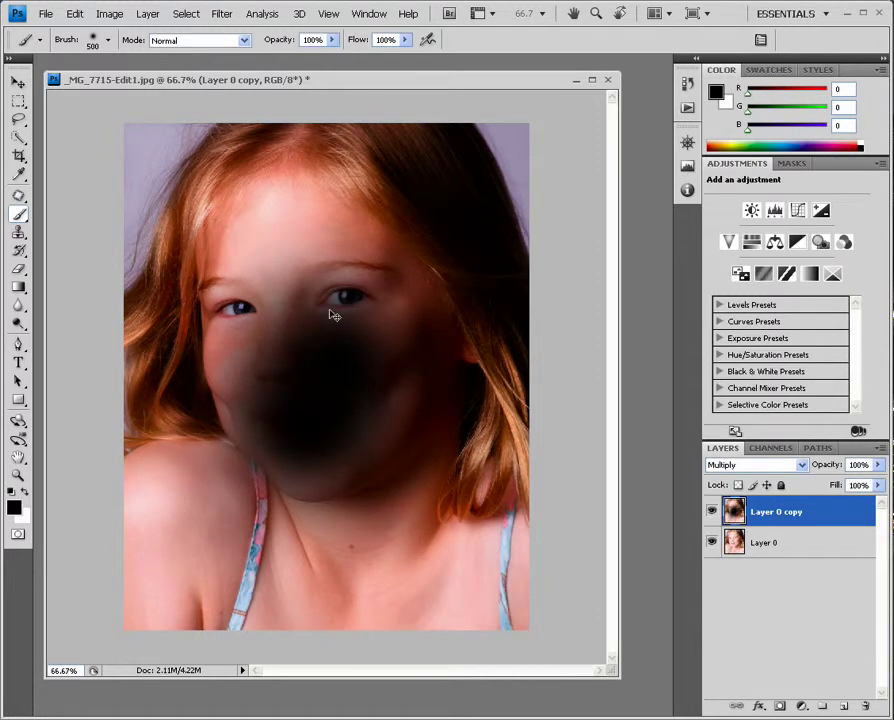
{"action": "key", "text": "ctrl+z"}
{"action": "key", "text": "e"}
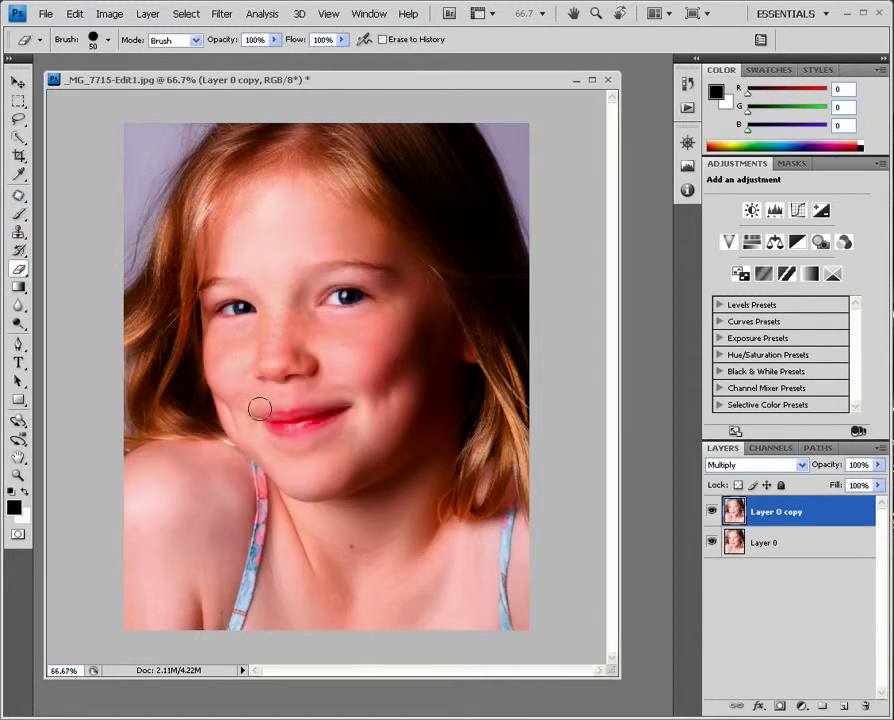
{"action": "key", "text": "bracketright"}
{"action": "key", "text": "bracketright"}
{"action": "key", "text": "bracketright"}
{"action": "key", "text": "bracketright"}
{"action": "key", "text": "bracketright"}
{"action": "key", "text": "bracketright"}
{"action": "key", "text": "bracketright"}
{"action": "key", "text": "bracketright"}
{"action": "key", "text": "bracketright"}
{"action": "key", "text": "bracketright"}
{"action": "mouse_move", "coordinate": [305, 460]}
{"action": "left_mouse_down"}
{"action": "mouse_move", "coordinate": [249, 394]}
{"action": "mouse_move", "coordinate": [304, 236]}
{"action": "mouse_move", "coordinate": [218, 382]}
{"action": "left_mouse_up"}
{"action": "key", "text": "ctrl+z"}
{"action": "left_click", "coordinate": [107, 40]}
{"action": "left_click_drag", "start_coordinate": [182, 141], "coordinate": [16, 150]}
{"action": "mouse_move", "coordinate": [190, 290]}
{"action": "left_mouse_down"}
{"action": "mouse_move", "coordinate": [248, 352]}
{"action": "mouse_move", "coordinate": [150, 180]}
{"action": "mouse_move", "coordinate": [278, 242]}
{"action": "mouse_move", "coordinate": [346, 463]}
{"action": "mouse_move", "coordinate": [175, 345]}
{"action": "mouse_move", "coordinate": [125, 290]}
{"action": "mouse_move", "coordinate": [296, 184]}
{"action": "mouse_move", "coordinate": [301, 370]}
{"action": "left_mouse_up"}
{"action": "left_click", "coordinate": [712, 511]}
{"action": "left_click", "coordinate": [712, 511]}
{"action": "left_click", "coordinate": [712, 511]}
{"action": "left_click", "coordinate": [712, 511]}
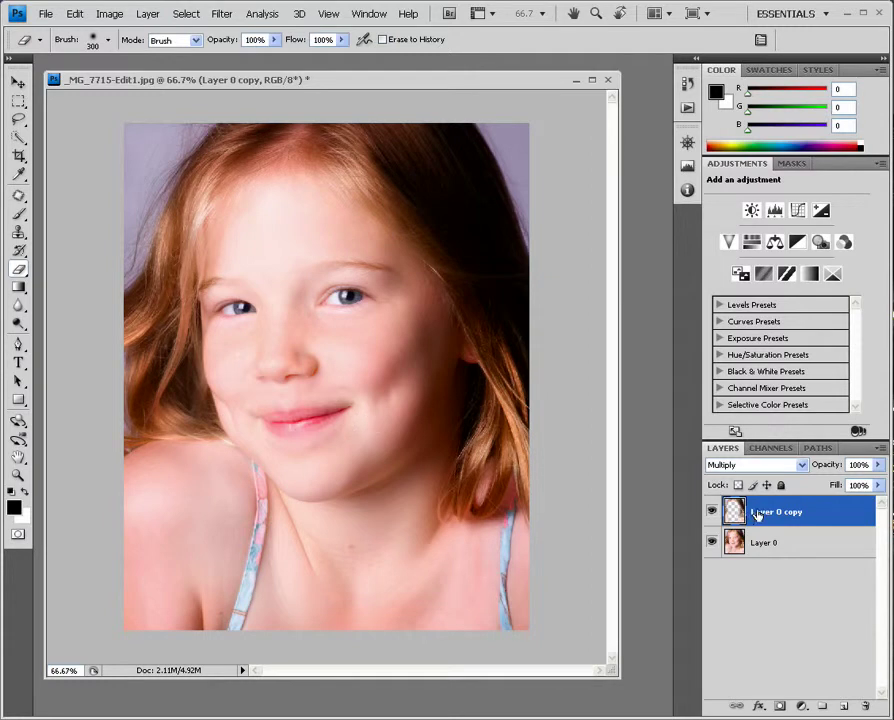
{"action": "key", "text": "ctrl+e"}
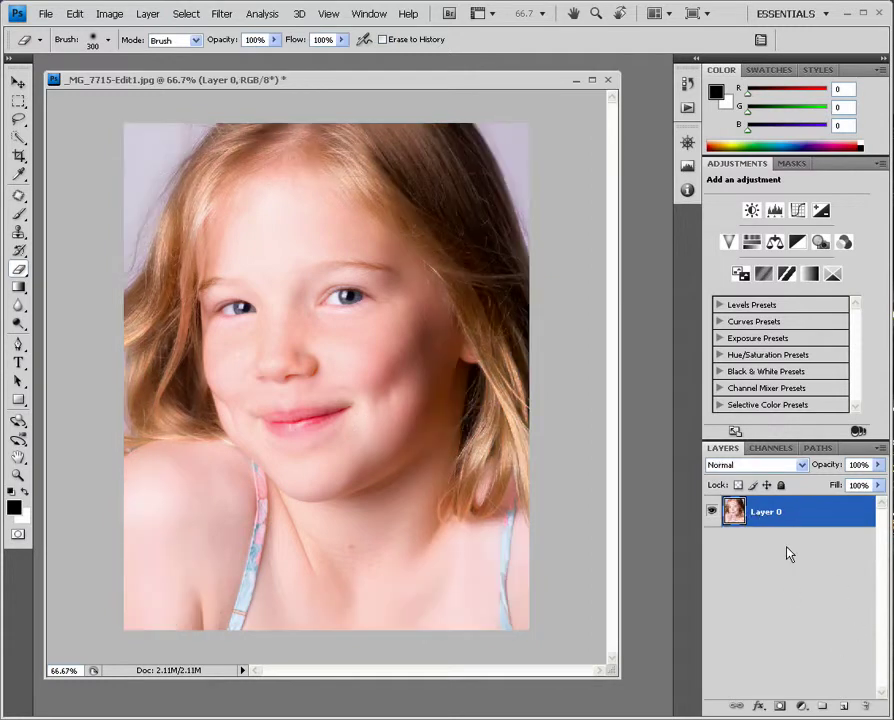
Step: Duplicate Layer 0 with Ctrl+J and set the copy's blend mode to Multiply
{"action": "key", "text": "ctrl+j"}
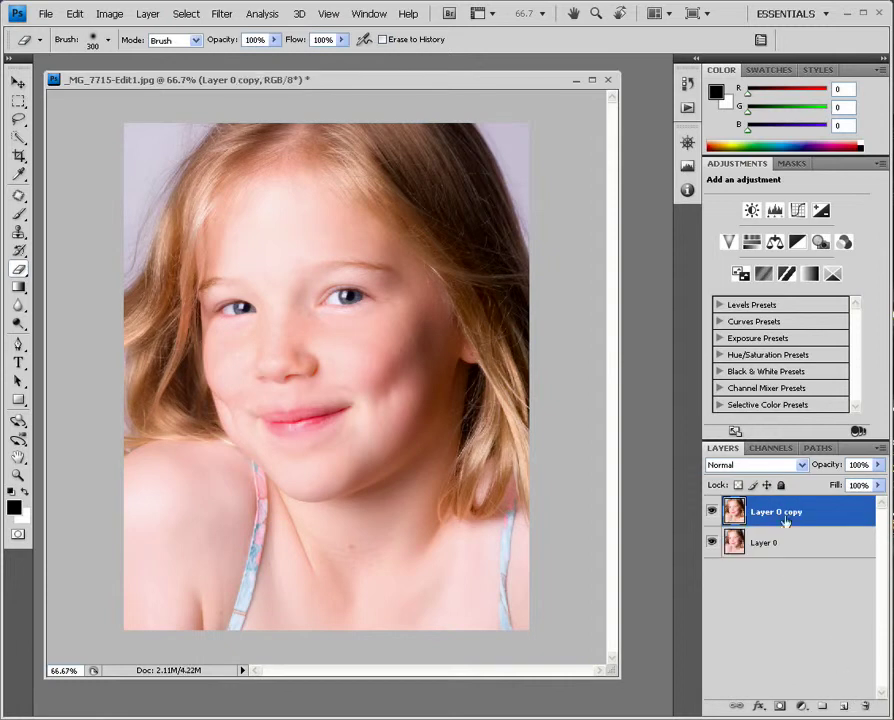
{"action": "left_click", "coordinate": [774, 466]}
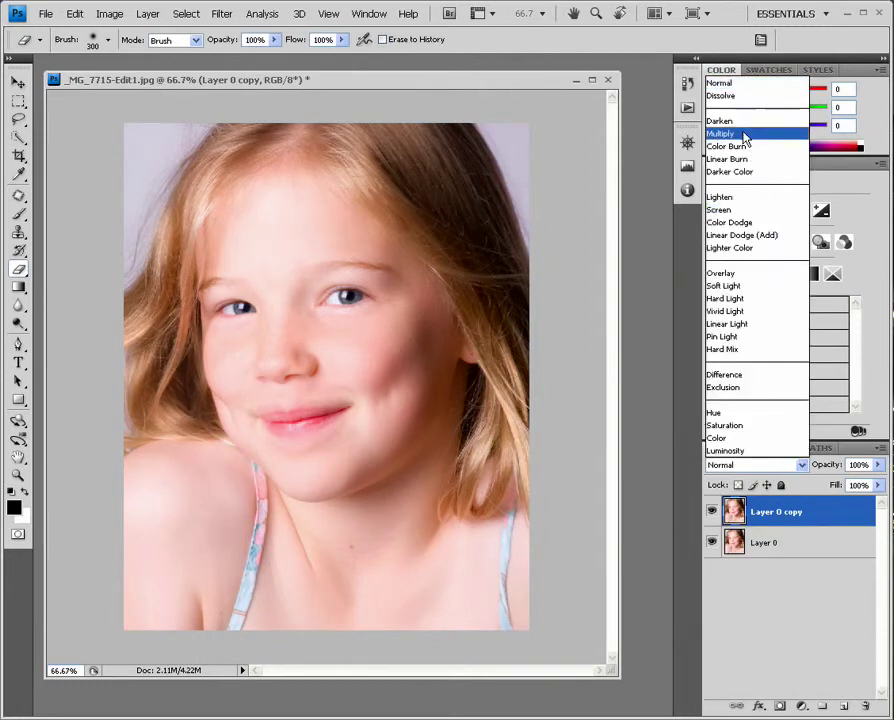
{"action": "left_click", "coordinate": [806, 133]}
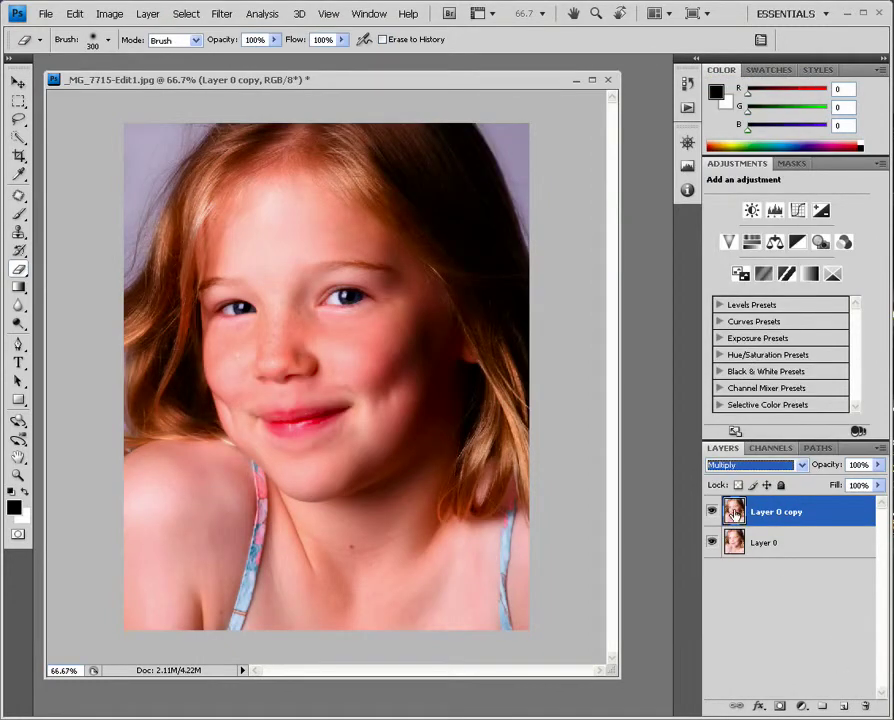